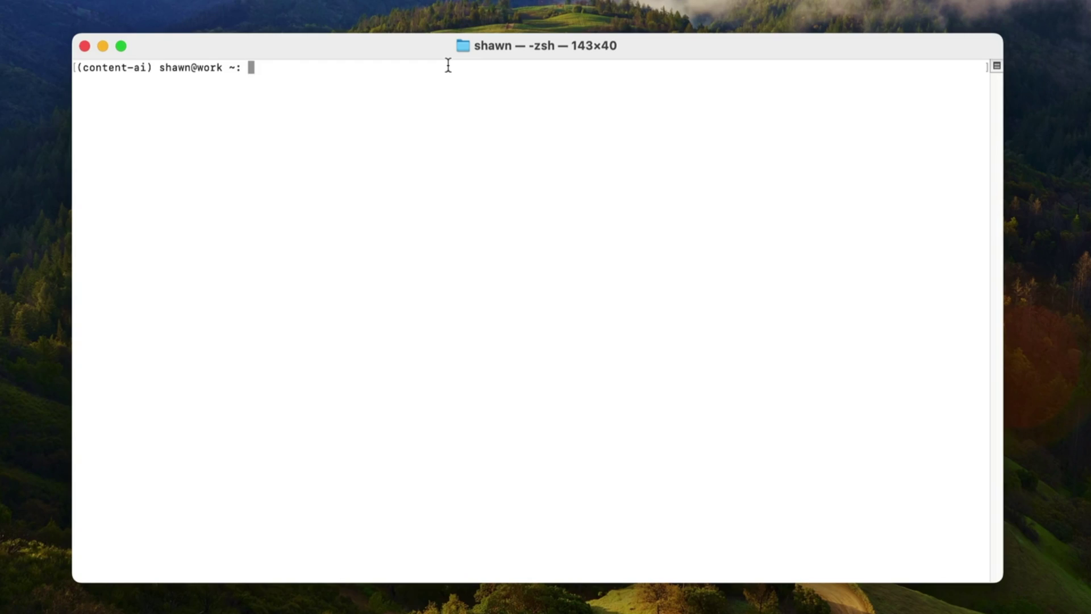
Clone the Stable Diffusion WebUI repository with git clone and the pasted repo URL
type("git clone")
type("https://github.com/AUTOMATIC1111/stable-diffusion-webui.git")
key("Return")
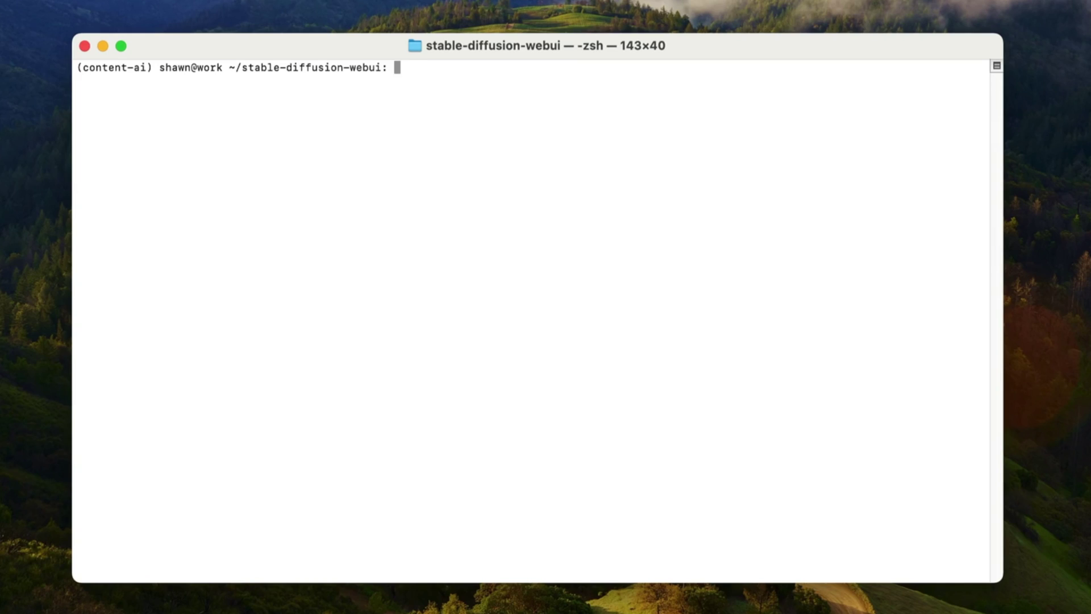
Launch the WebUI with ./webui.sh --share and select the public gradio URL
type("./webui.sh --share")
key("Return")
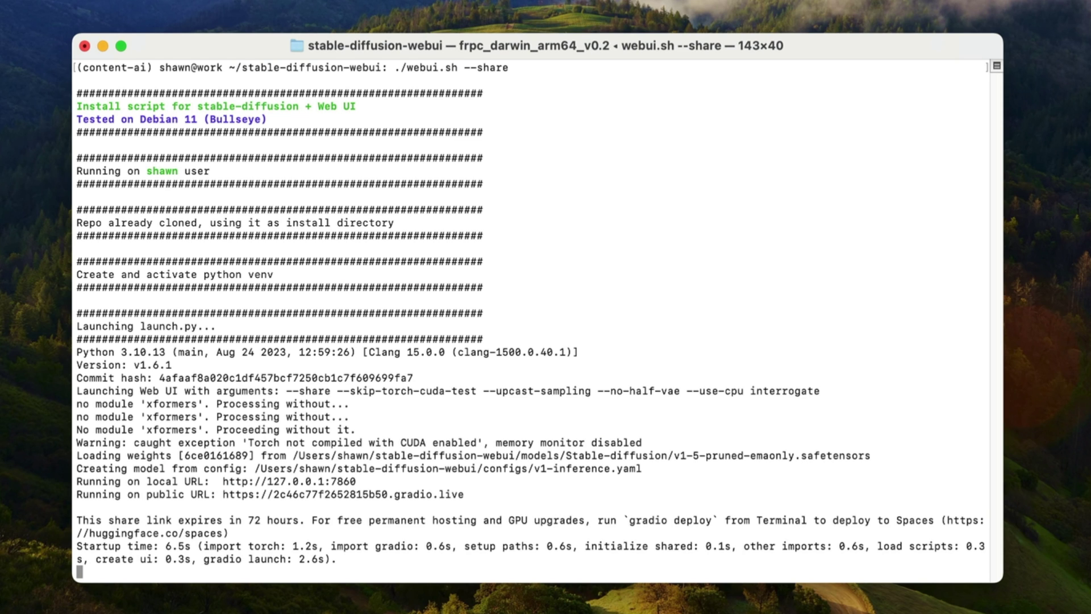
left_click_drag(465, 494, 224, 455)
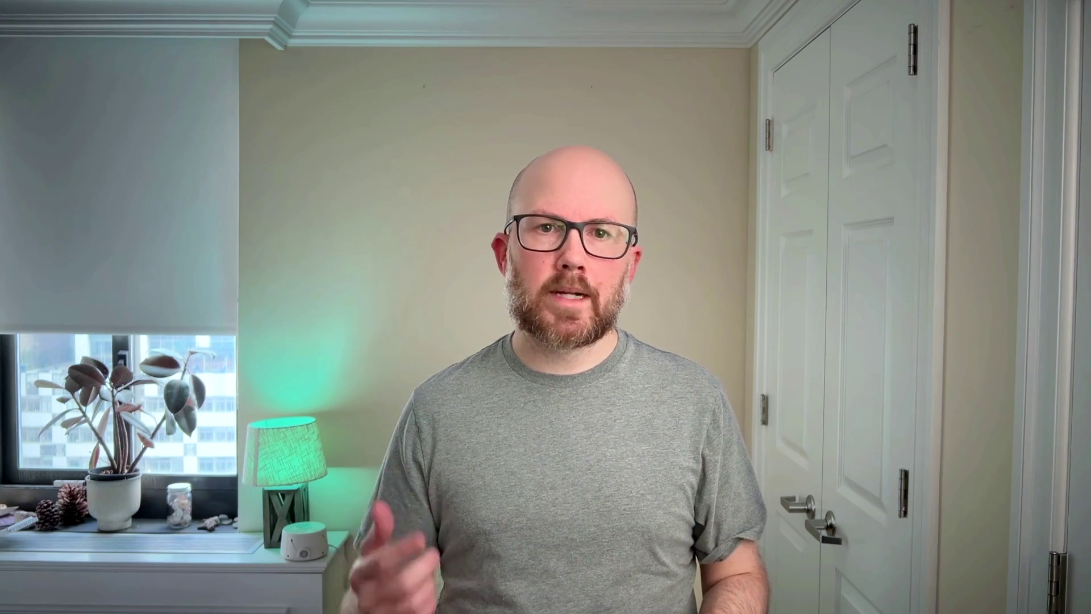
Highlight the note that the share link expires in 72 hours
left_click_drag(76, 493, 299, 494)
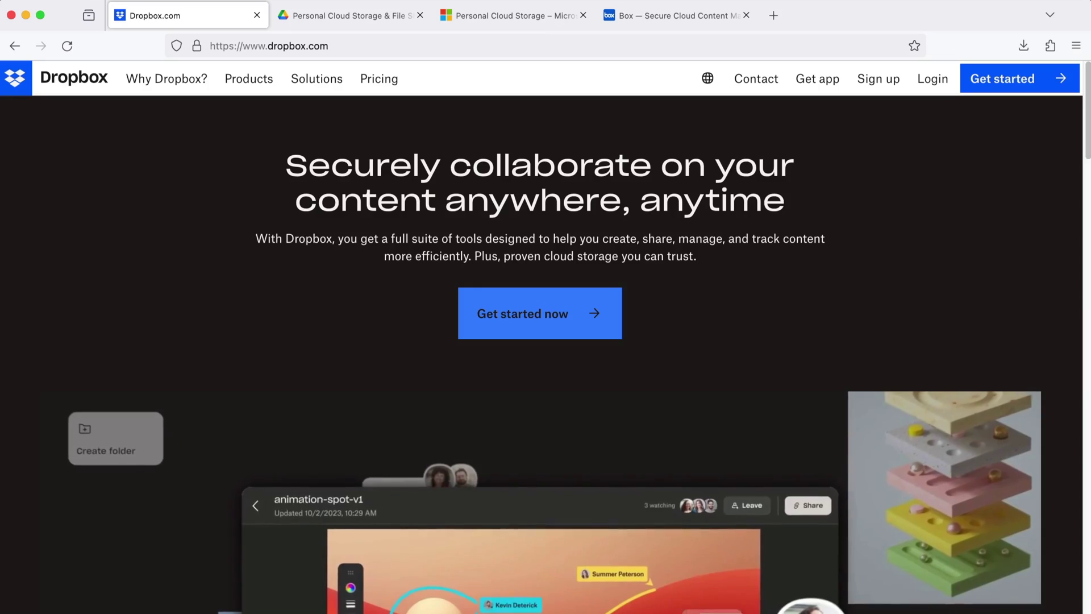
Switch to the Google Drive tab in the browser
key("ctrl+Tab")
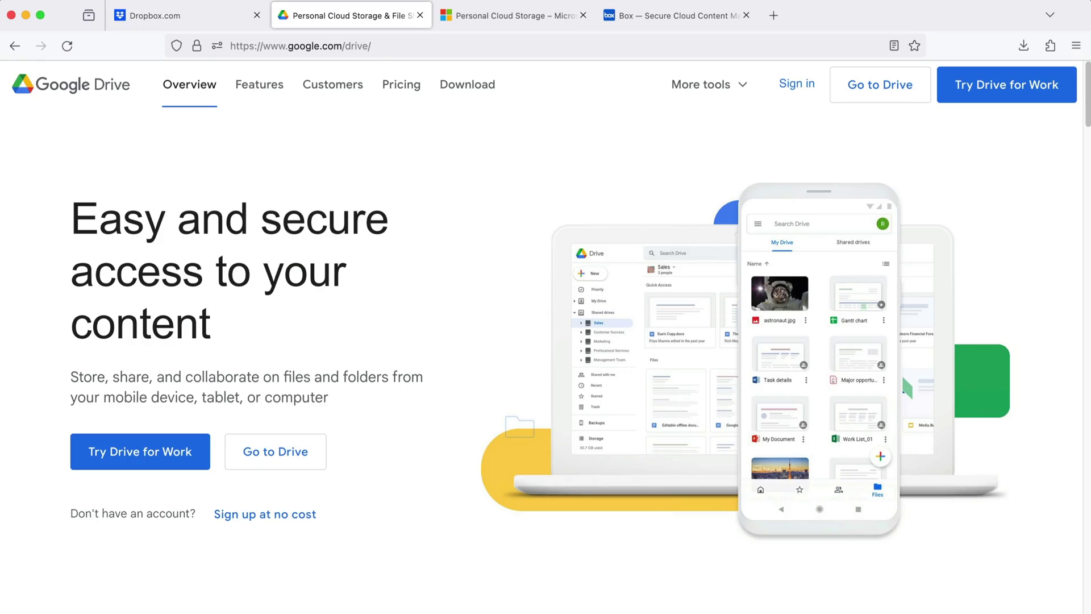
Switch from the Google Drive tab to the Microsoft OneDrive tab
key("ctrl+Tab")
key("ctrl+Tab")
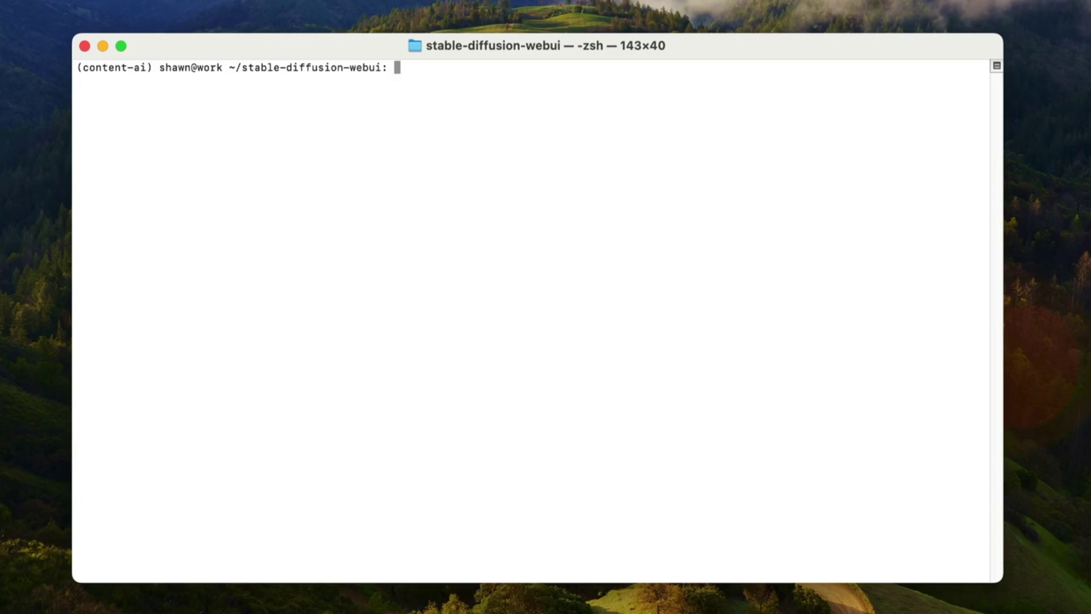
Run ./webui.sh --listen and select the 'Running on local URL' line on port 7860
type("./webui.sh --listen")
key("Return")
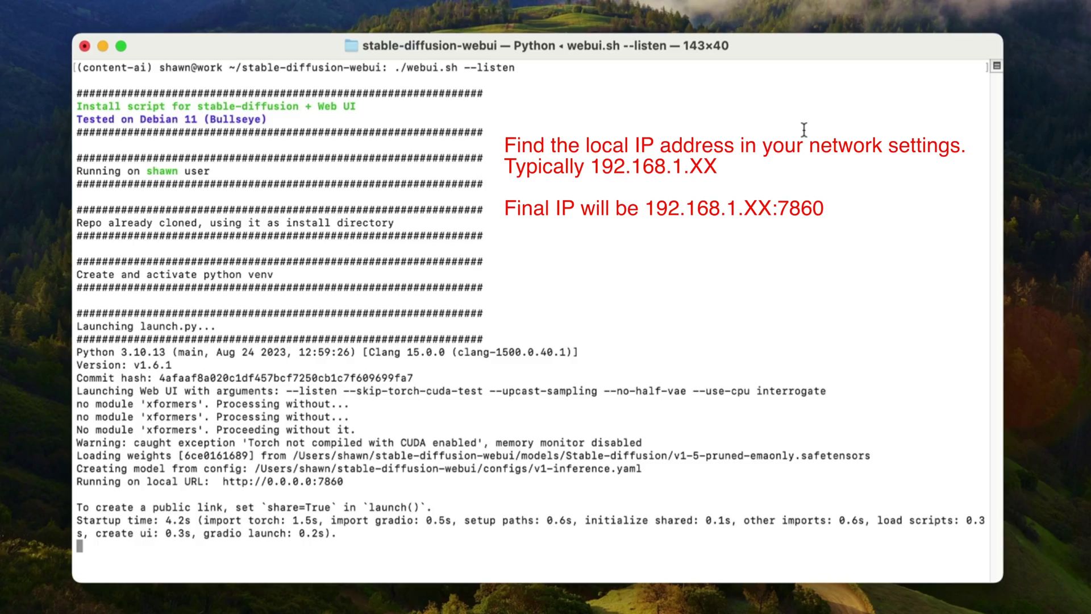
left_click_drag(344, 468, 76, 468)
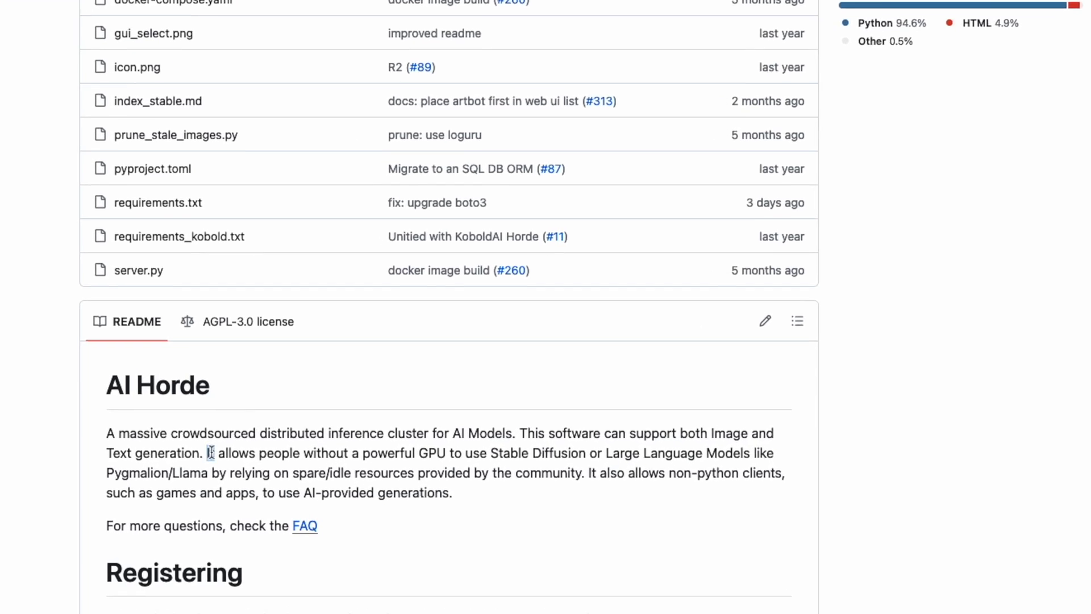
Highlight the README sentence on running models without a GPU, then scroll past the Workers and Kudos FAQ
left_click_drag(146, 512, 837, 423)
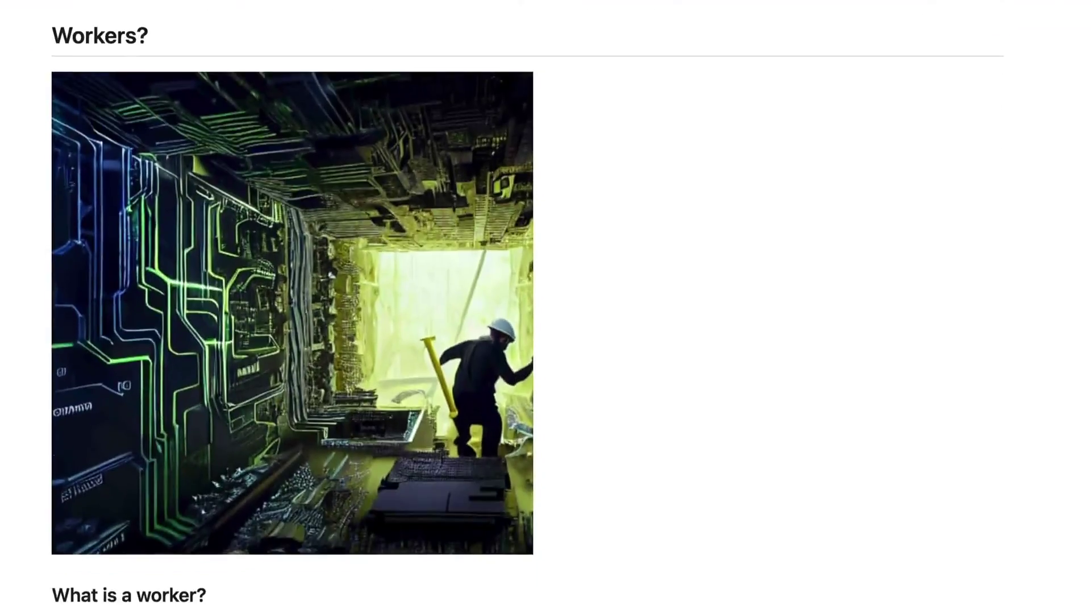
scroll(528, 311, "down", 10)
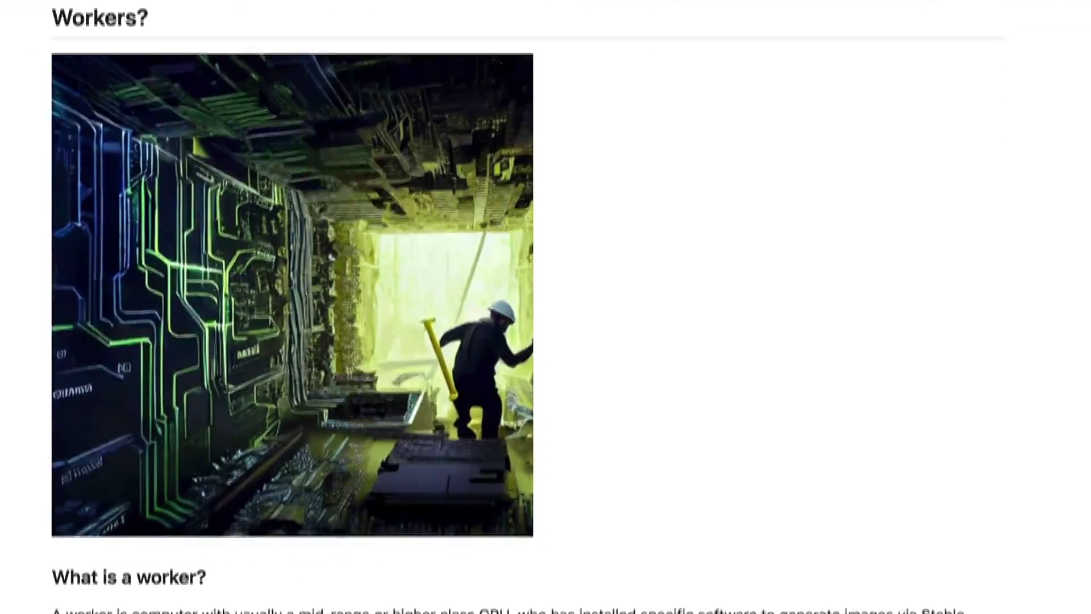
scroll(527, 307, "down", 4)
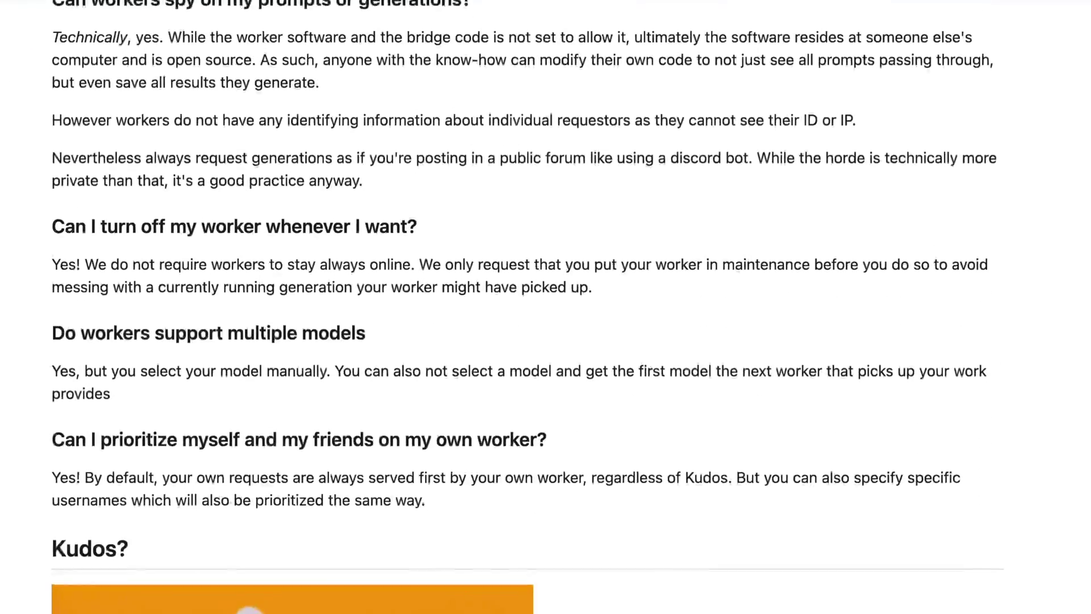
scroll(527, 307, "down", 6)
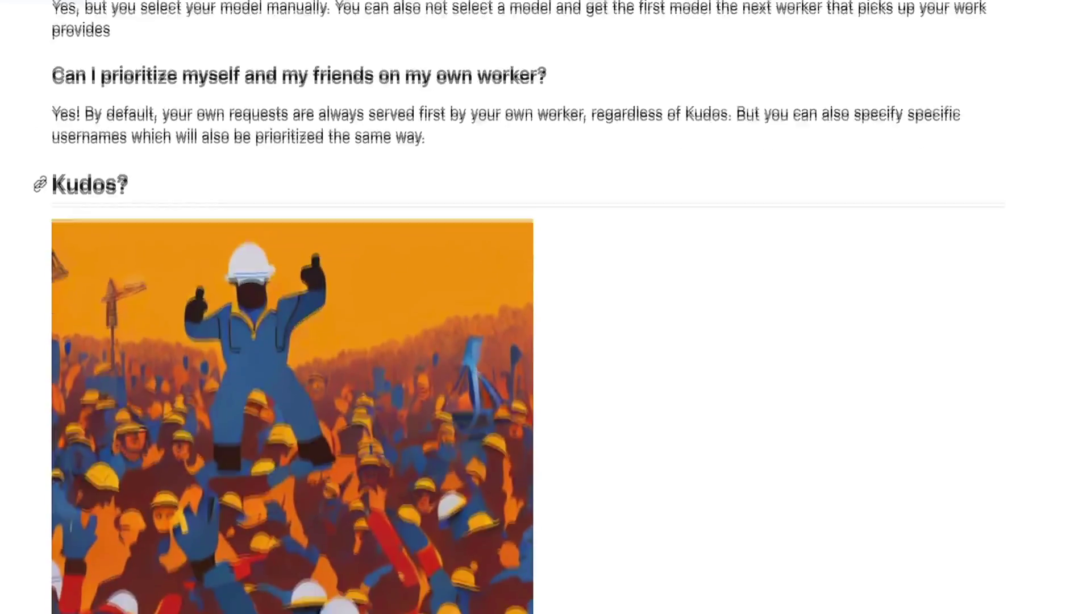
scroll(528, 307, "down", 7)
scroll(527, 307, "down", 12)
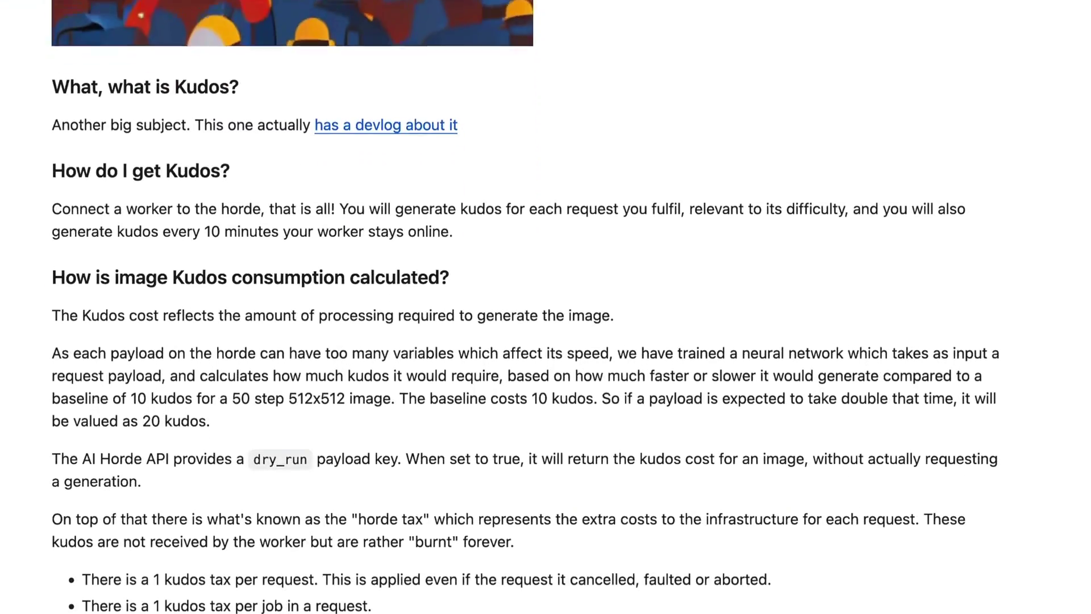
scroll(527, 307, "down", 1)
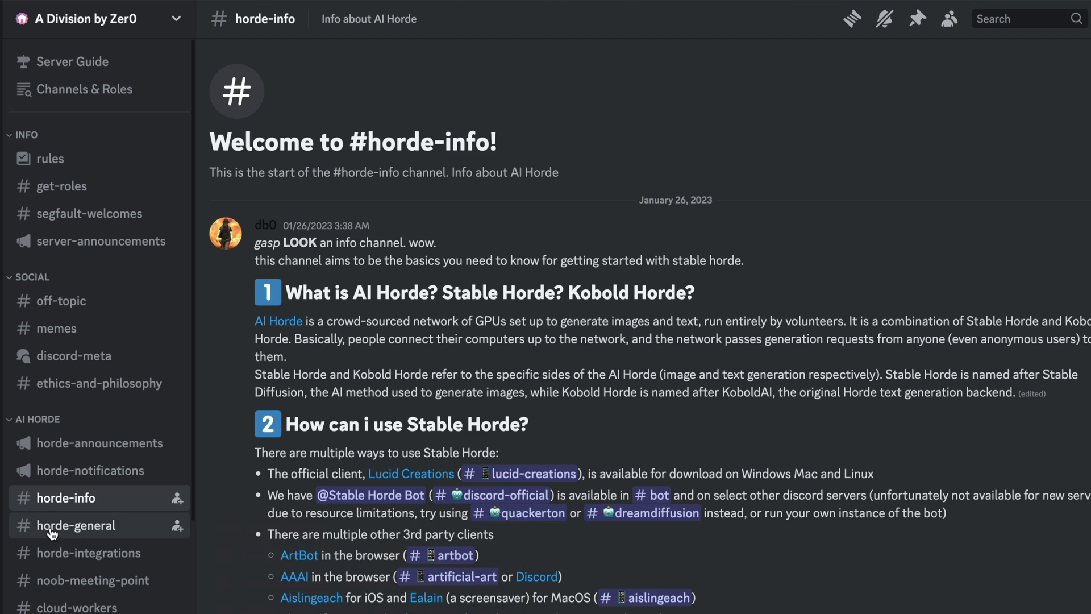
Visit #horde-general, #horde-integrations, #noob-meeting-point and finally #cloud-workers
left_click(52, 532)
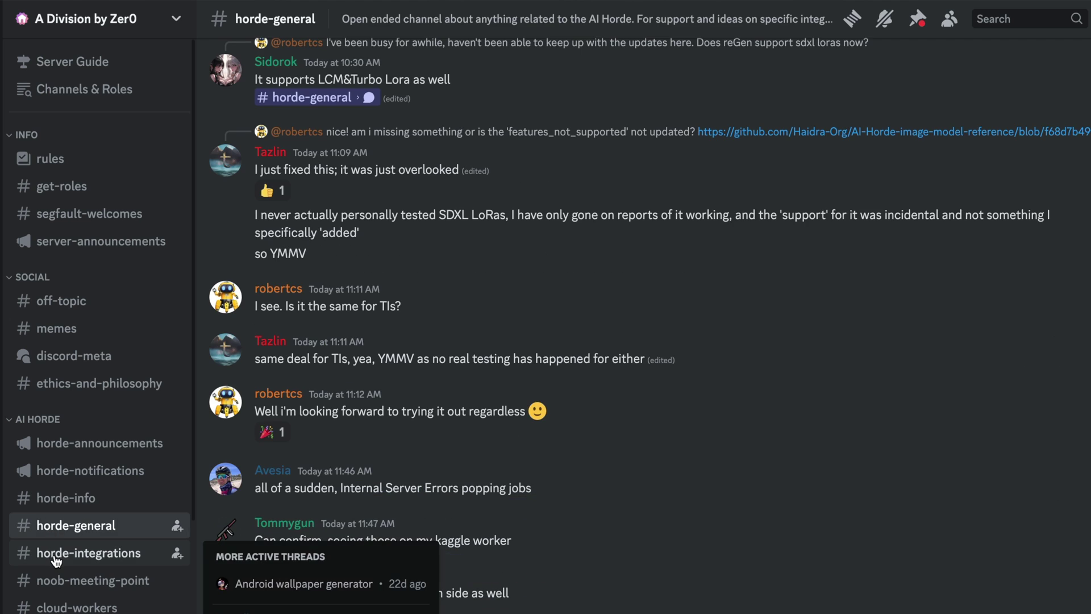
left_click(53, 552)
left_click(58, 588)
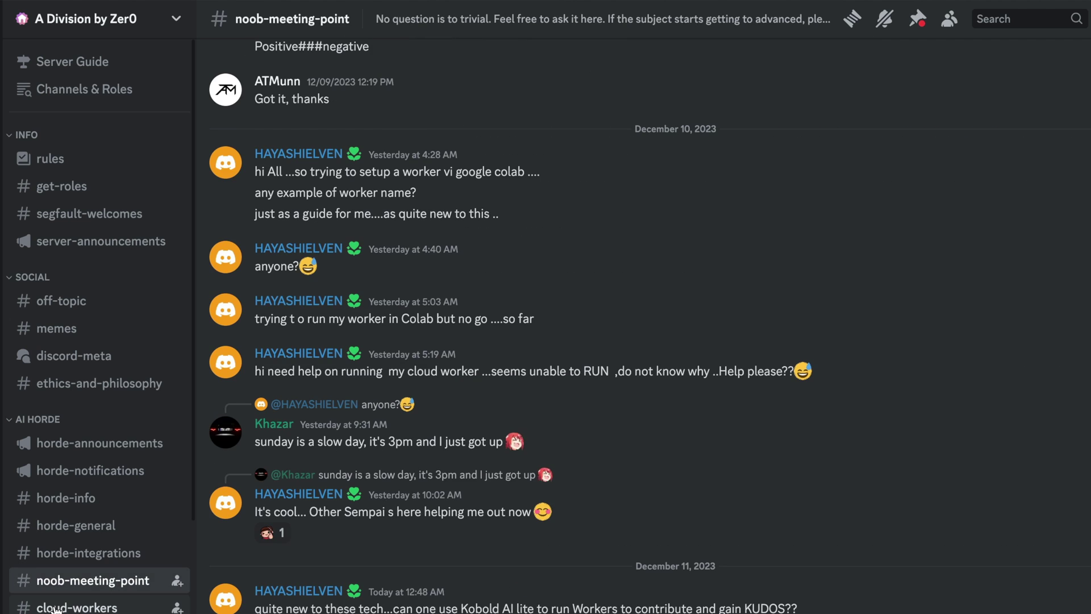
left_click(54, 606)
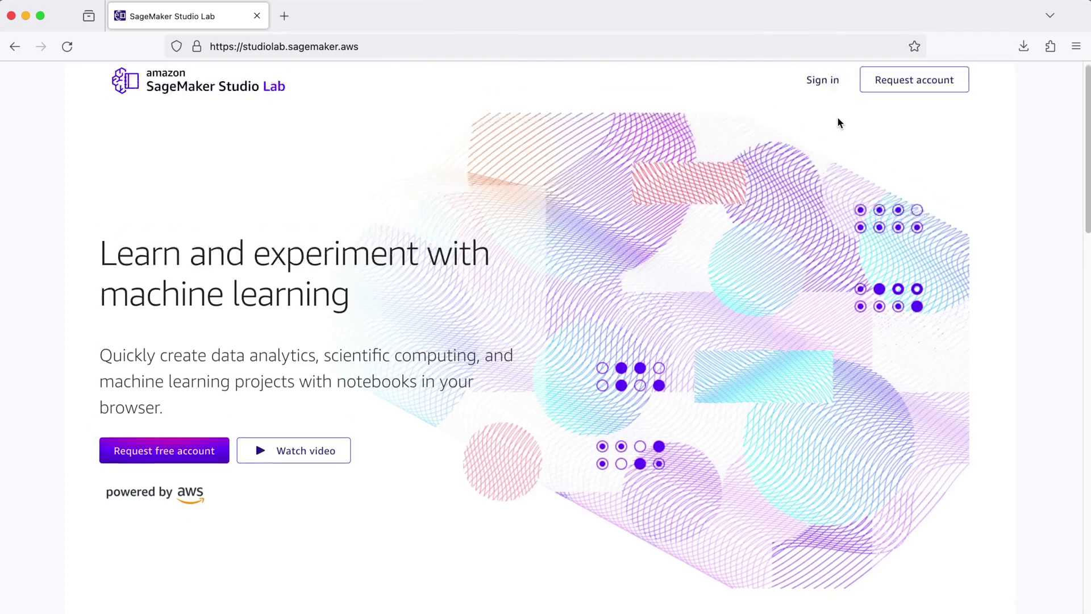
Scroll the Studio Lab landing page and highlight its heading text
scroll(837, 120, "down", 7)
scroll(838, 122, "down", 3)
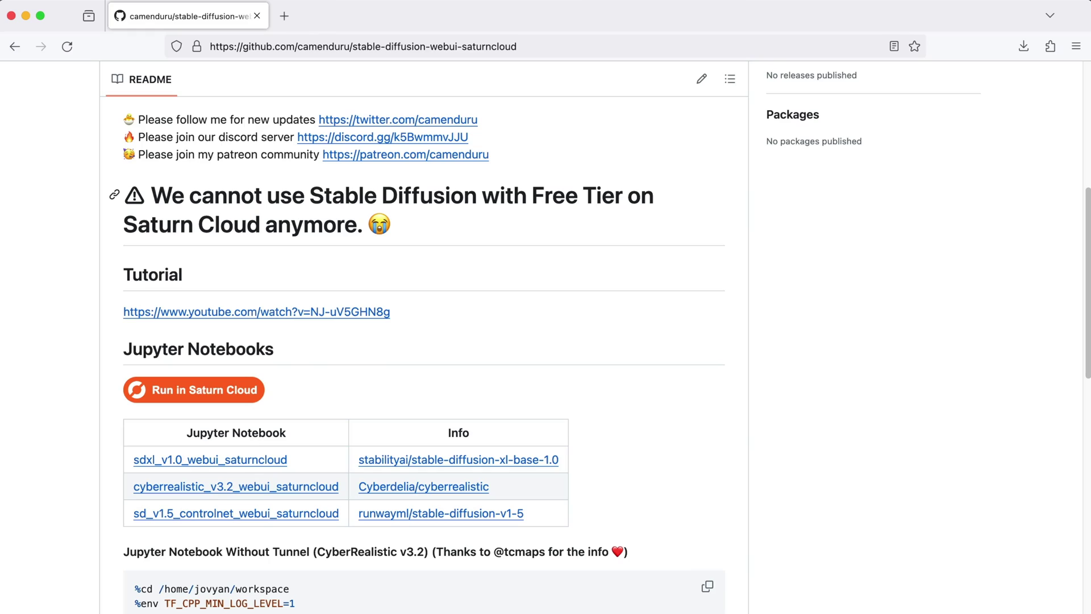
left_click_drag(152, 195, 356, 225)
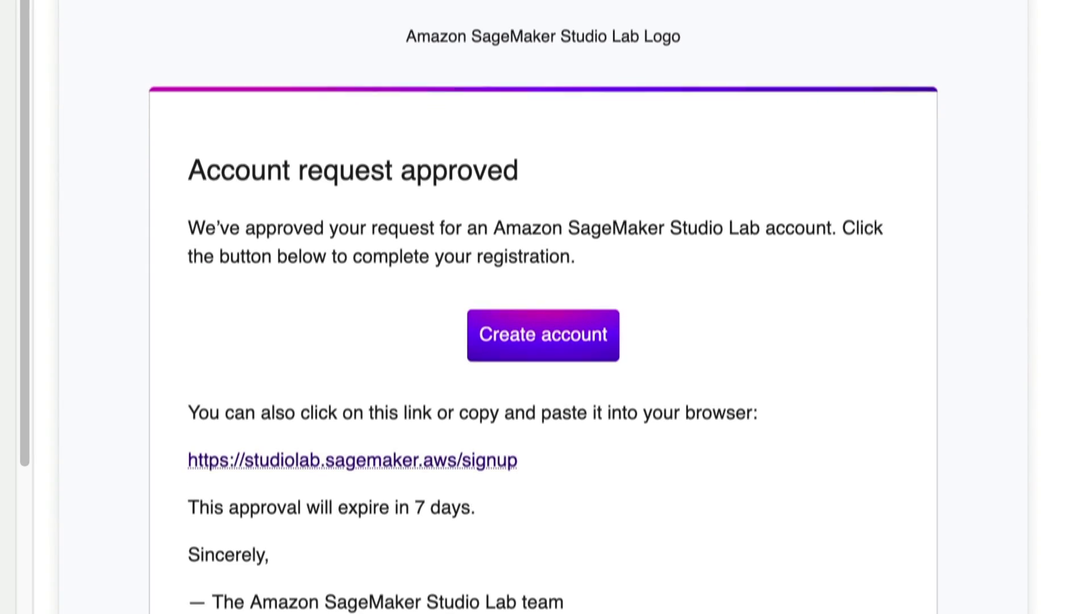
Scroll the 'Account request approved' email, then the NYC GPT/LLM Hackathon page down to Rules
scroll(543, 319, "down", 1)
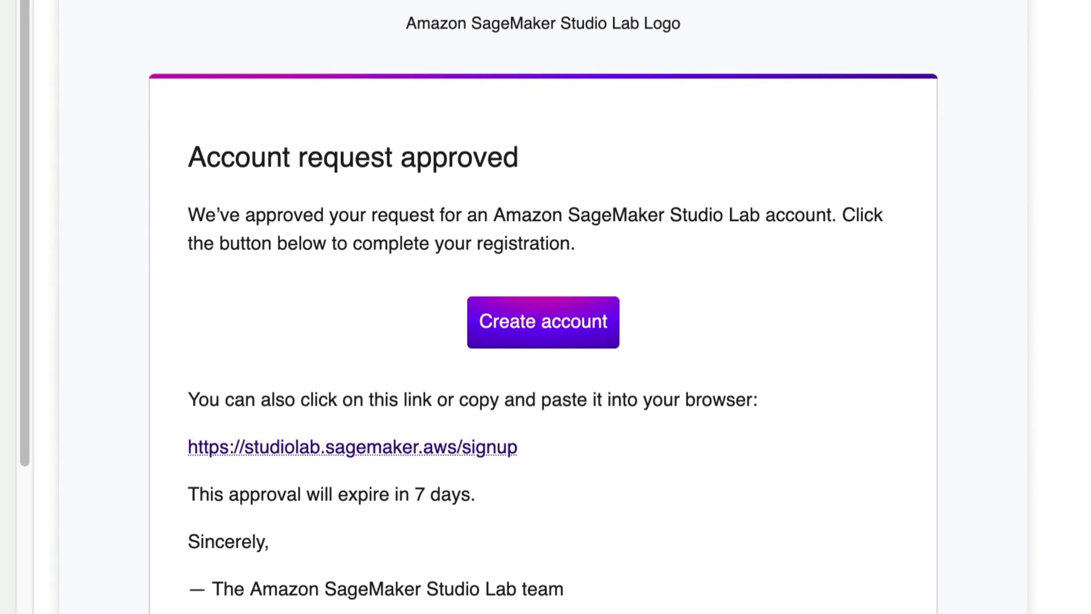
scroll(544, 307, "down", 1)
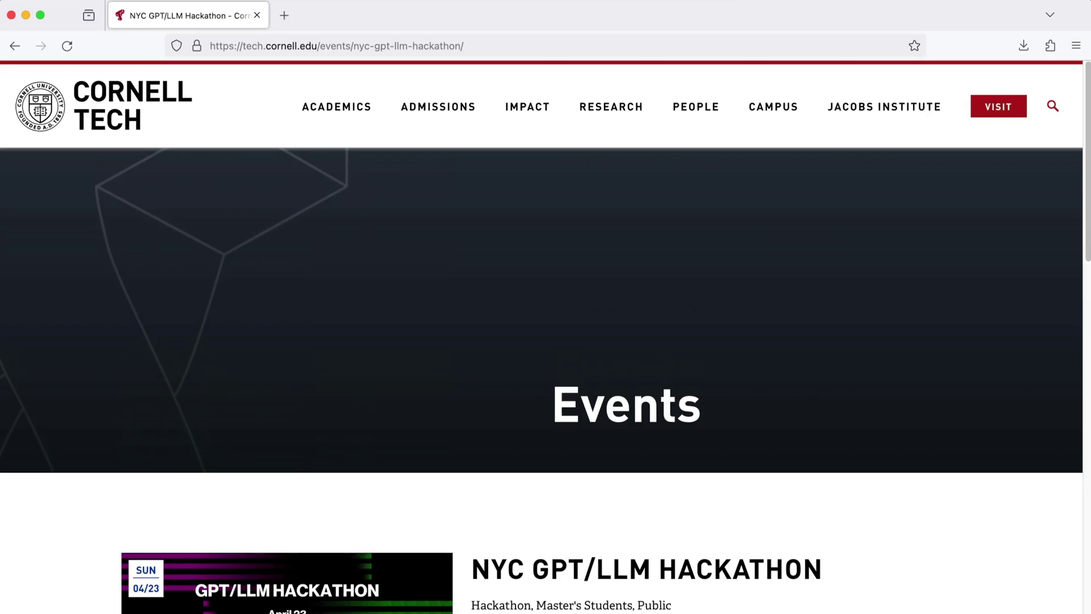
scroll(546, 335, "down", 7)
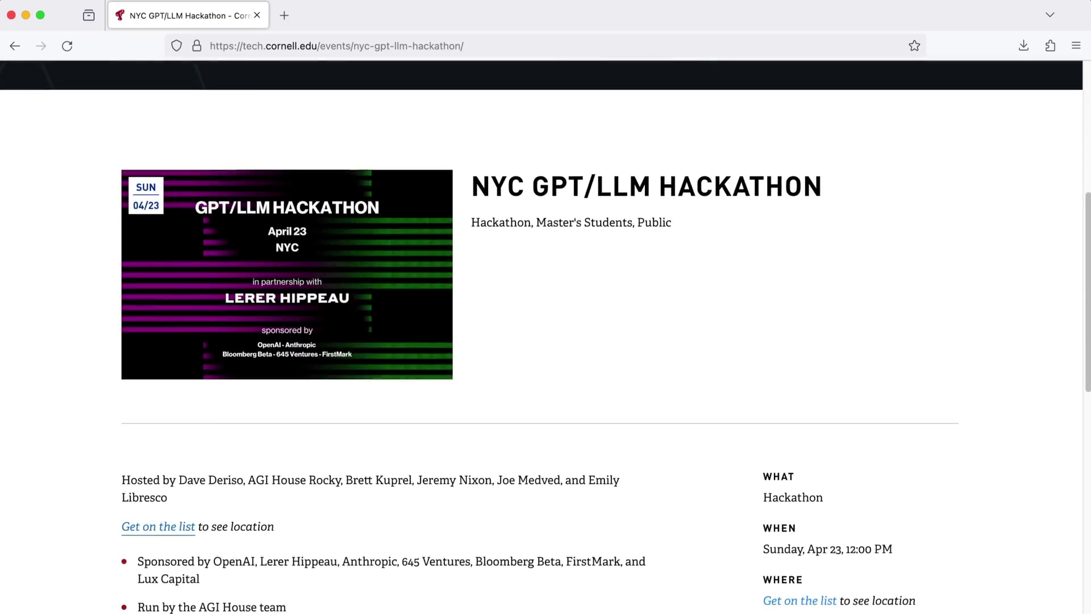
scroll(546, 335, "down", 7)
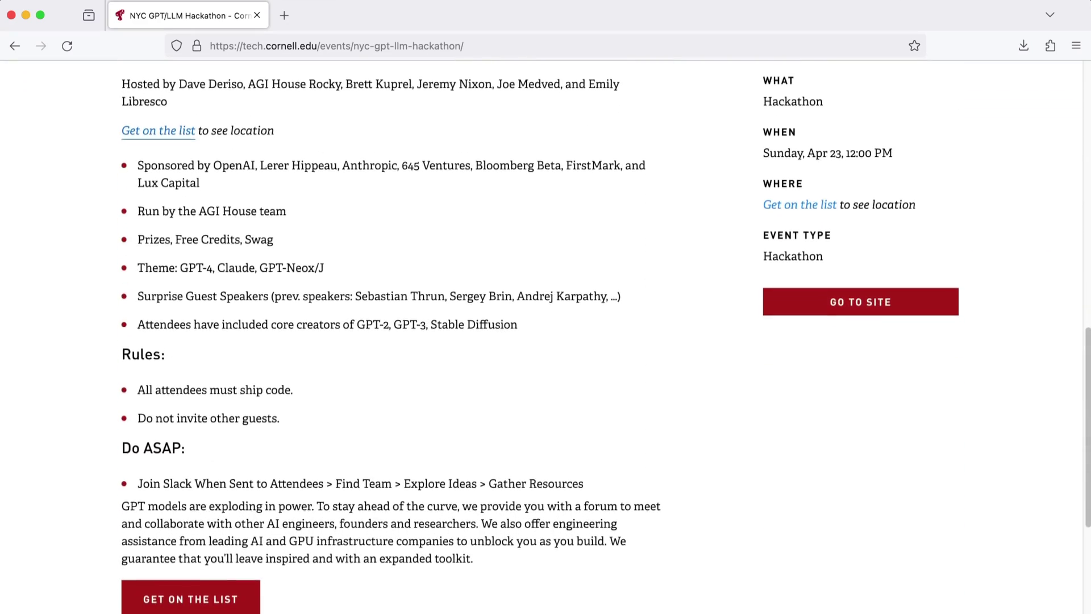